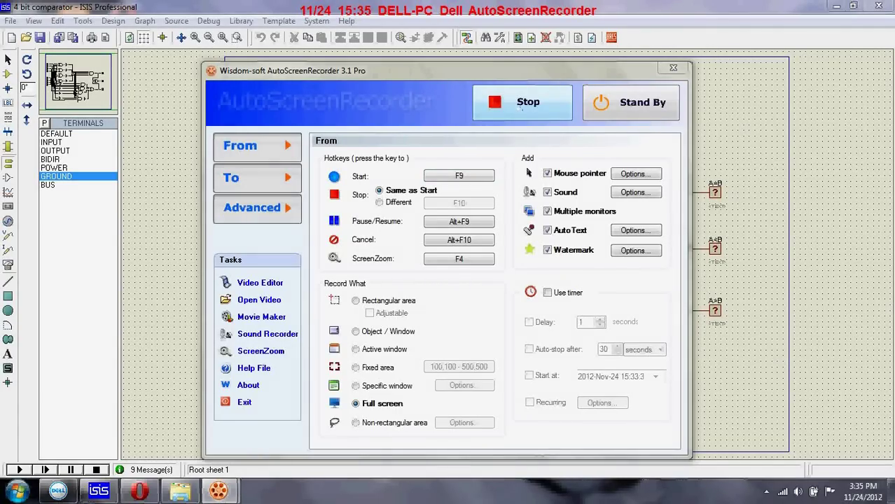
- Minimize the screen recorder window to reveal the gate-level 4-bit comparator schematic
{"action": "left_click", "coordinate": [227, 485]}
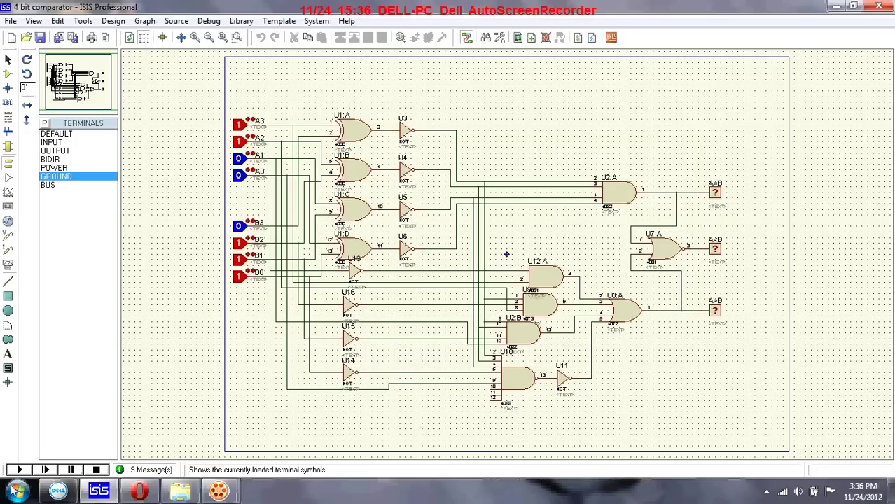
- Start the simulation and set A to 0000 and B to 1000 so A<B reads 1
{"action": "left_click", "coordinate": [20, 469]}
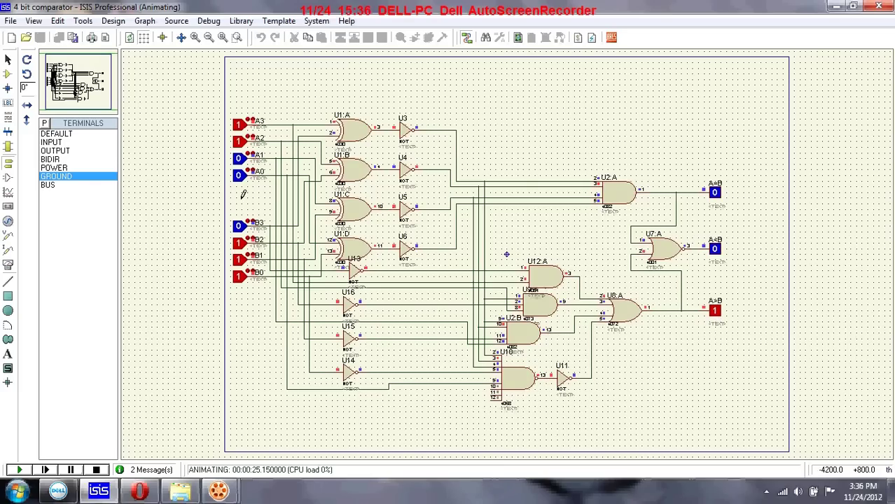
{"action": "left_click", "coordinate": [238, 142]}
{"action": "left_click", "coordinate": [239, 124]}
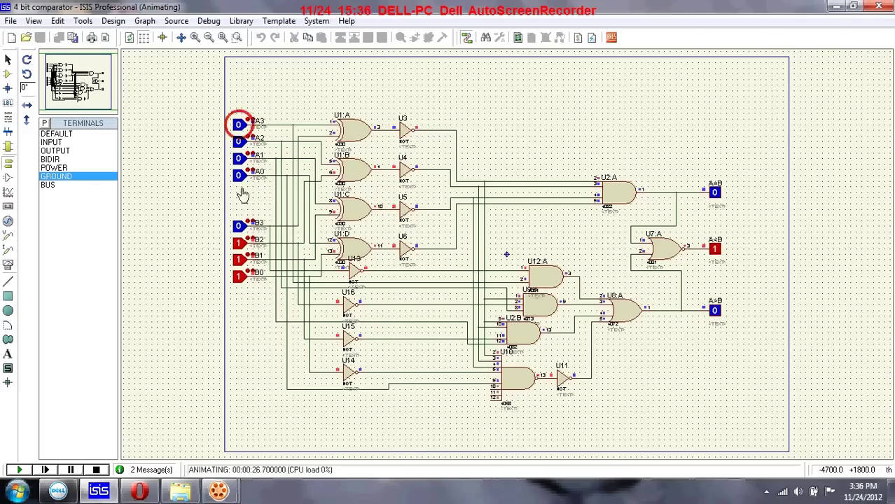
{"action": "left_click", "coordinate": [238, 243]}
{"action": "left_click", "coordinate": [239, 260]}
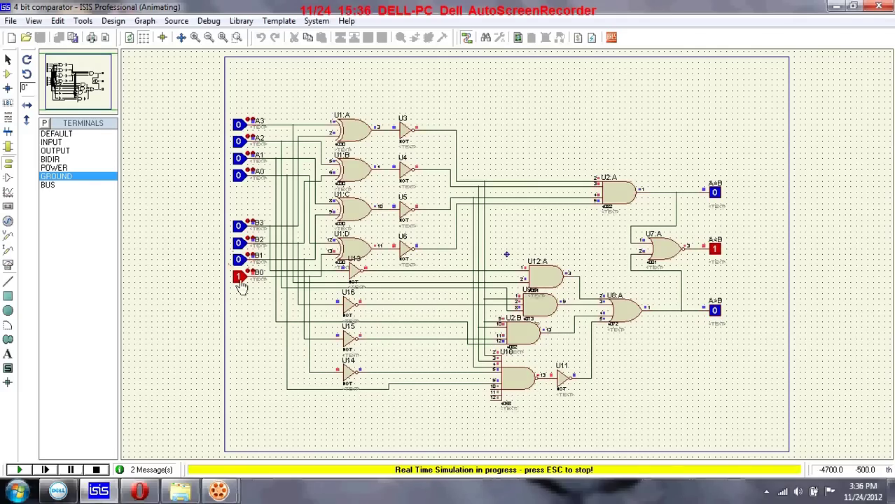
{"action": "left_click", "coordinate": [238, 276]}
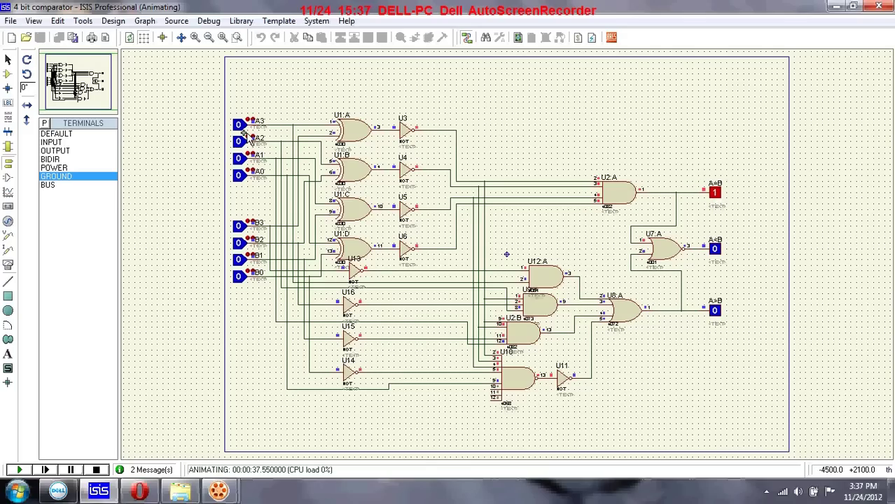
{"action": "left_click", "coordinate": [246, 230]}
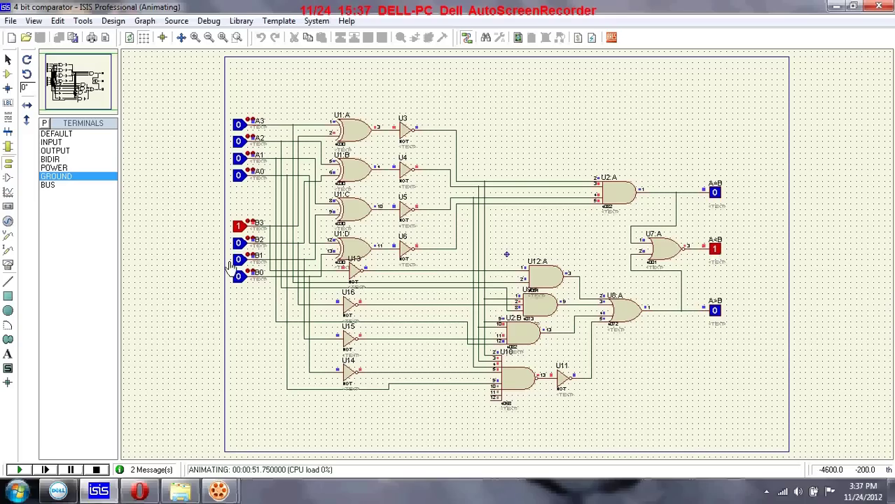
- Set A to 0111 and B to 1101 to test another comparison
{"action": "left_click", "coordinate": [240, 173]}
{"action": "left_click", "coordinate": [238, 157]}
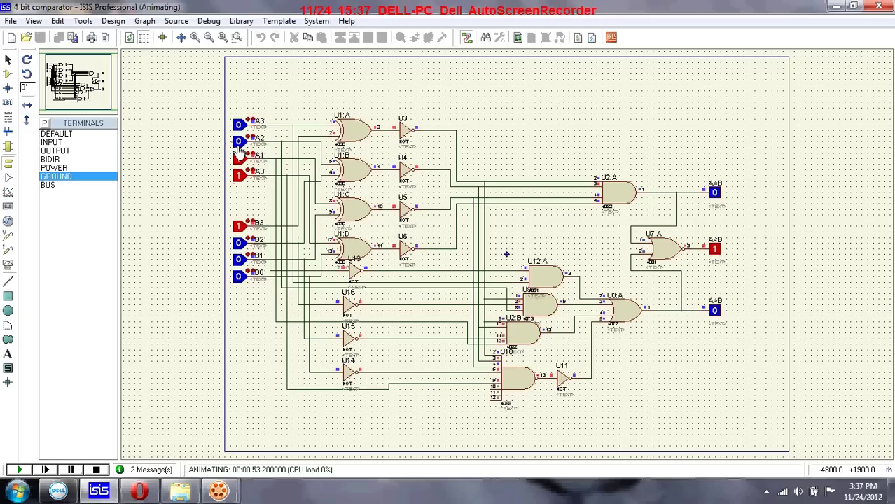
{"action": "left_click", "coordinate": [238, 141]}
{"action": "left_click", "coordinate": [238, 243]}
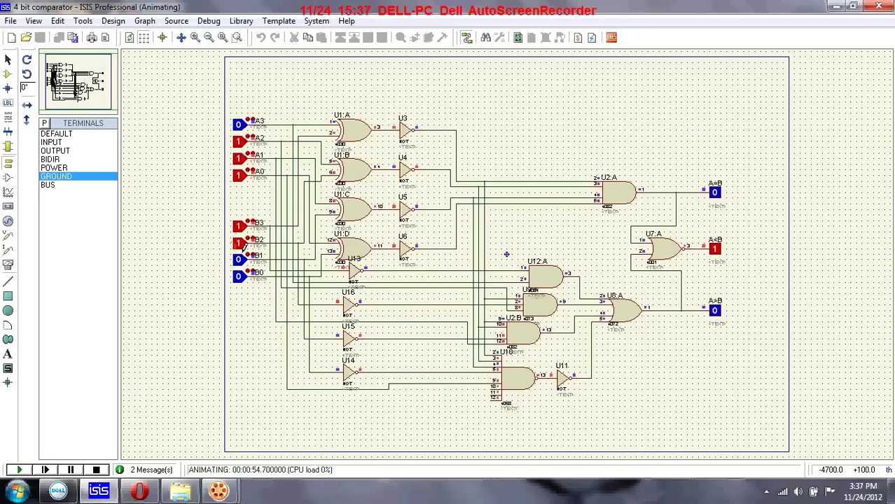
{"action": "left_click", "coordinate": [238, 260]}
{"action": "left_click", "coordinate": [238, 277]}
{"action": "left_click", "coordinate": [238, 259]}
- Change A3, A2, B2 and B1 so both A and B read 1011, making A=B high
{"action": "left_click", "coordinate": [238, 125]}
{"action": "left_click", "coordinate": [239, 142]}
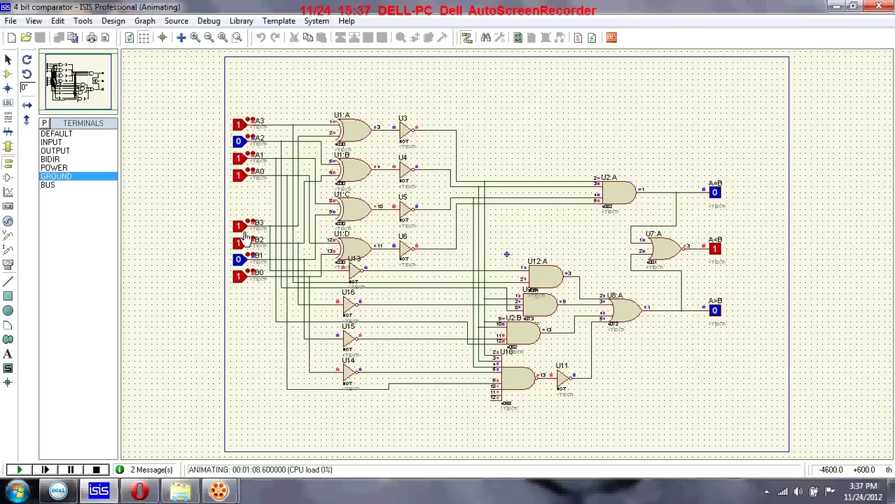
{"action": "left_click", "coordinate": [239, 243]}
{"action": "left_click", "coordinate": [239, 260]}
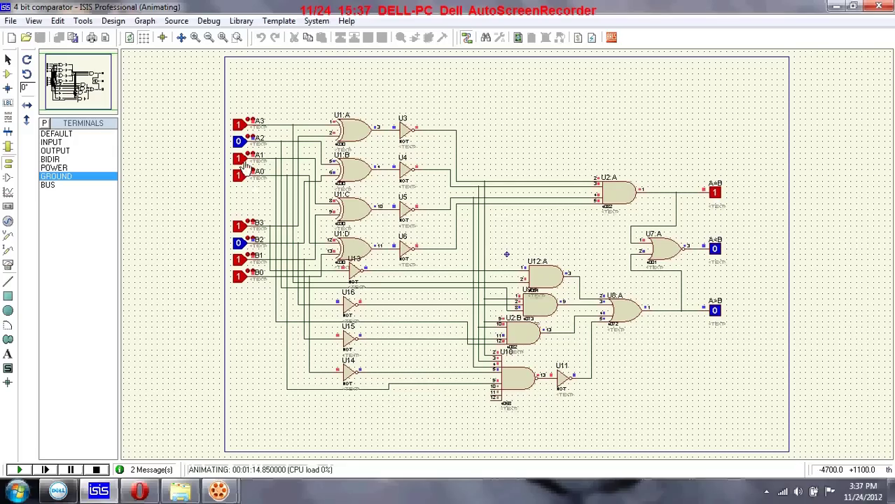
- Stop the simulation and open the recent design '7485 IC 4 bit comparator'
{"action": "left_click", "coordinate": [96, 471]}
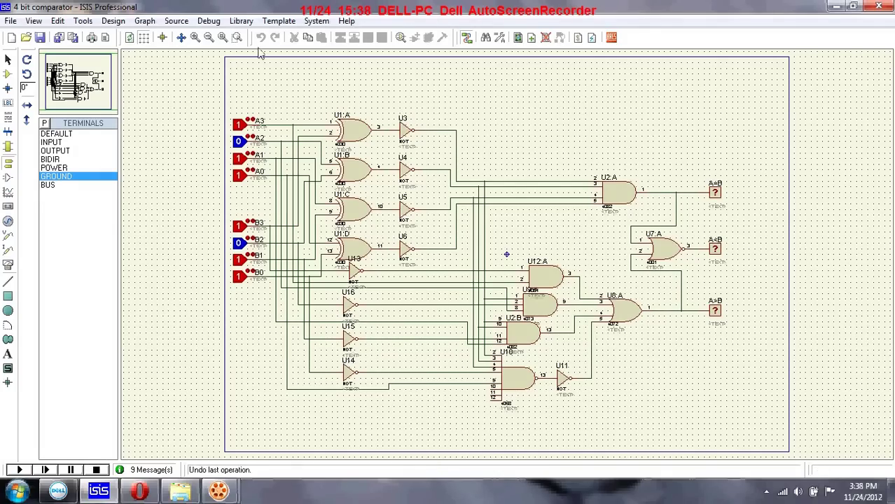
{"action": "left_click", "coordinate": [10, 21]}
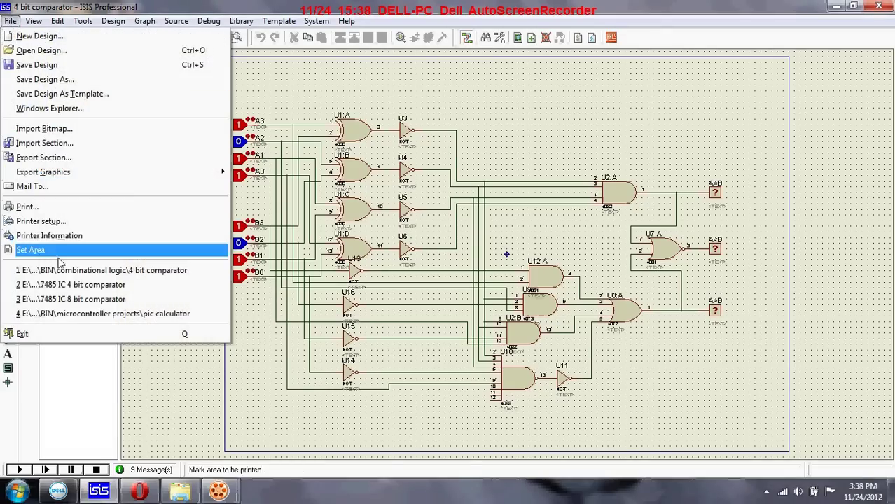
{"action": "left_click", "coordinate": [68, 285]}
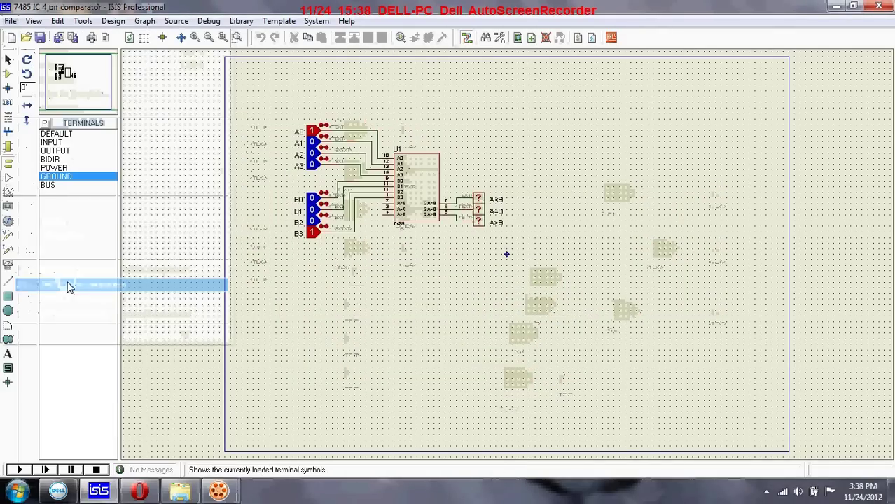
{"action": "left_click", "coordinate": [196, 38]}
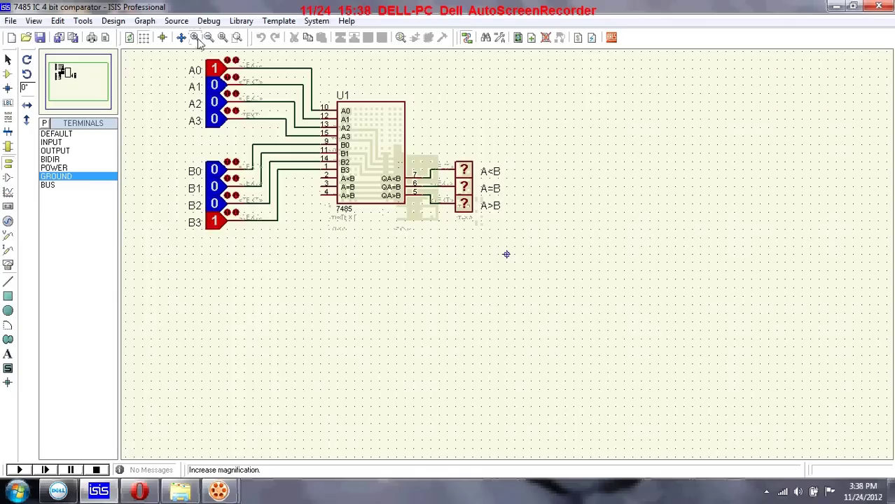
- Zoom in and pan to center the 7485 comparator circuit
{"action": "scroll", "coordinate": [505, 253], "scroll_direction": "up", "scroll_amount": 1}
{"action": "left_click_drag", "start_coordinate": [505, 253], "coordinate": [672, 381]}
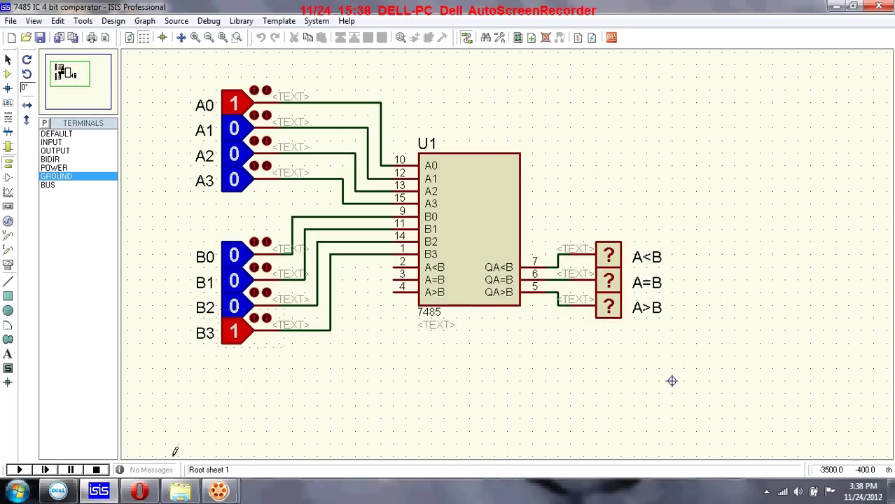
- Start the simulation, make A and B both 1001, then clear B0 so A>B goes high
{"action": "left_click", "coordinate": [19, 470]}
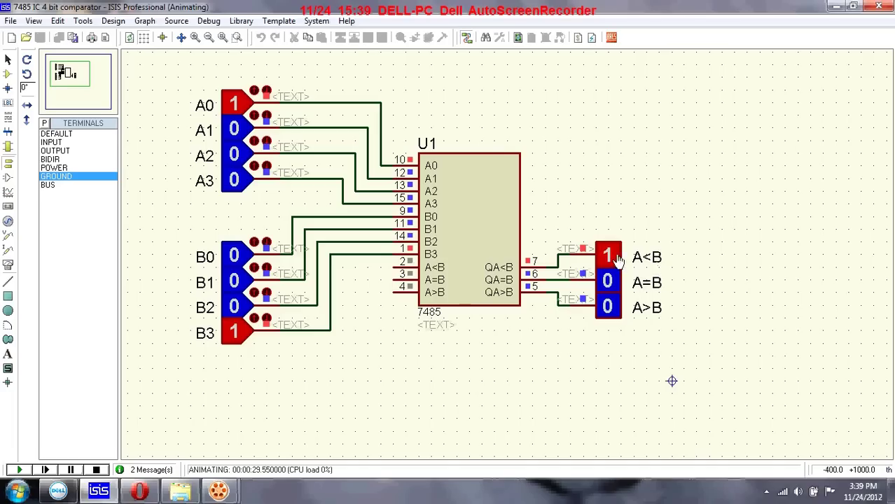
{"action": "left_click", "coordinate": [242, 255]}
{"action": "left_click", "coordinate": [234, 187]}
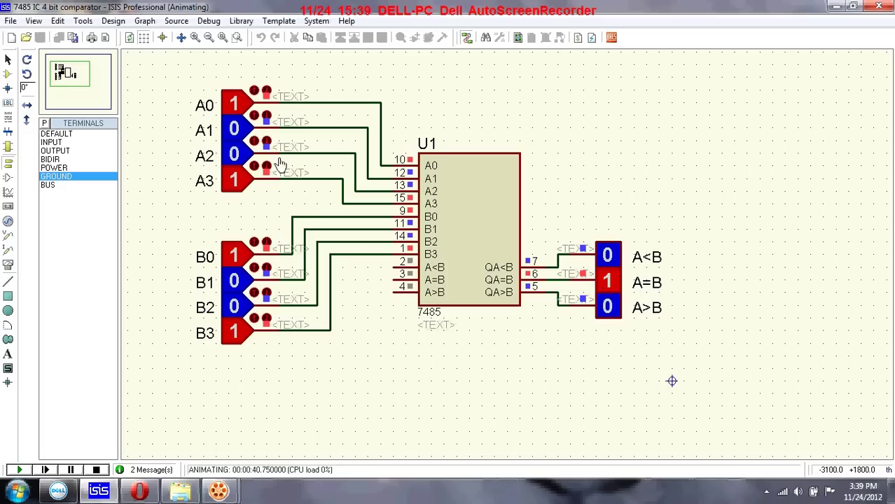
{"action": "left_click", "coordinate": [237, 256]}
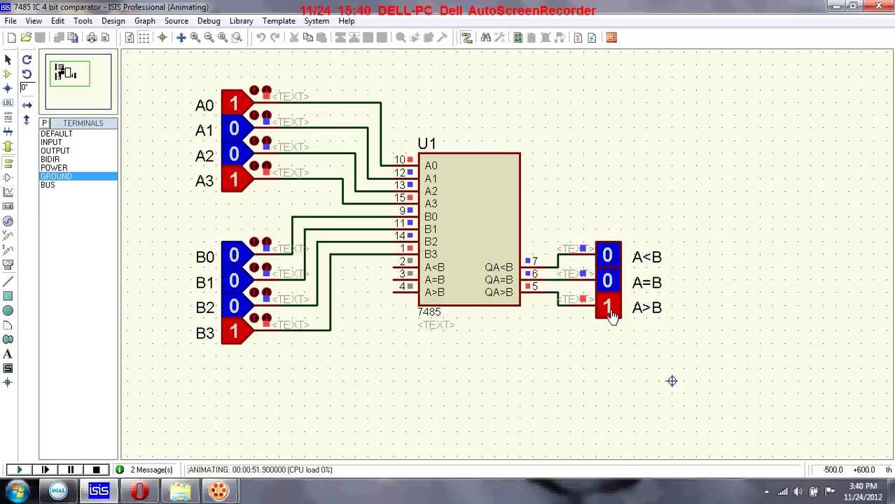
- Set A to 1111 and B to 1110 so A>B reads 1, then stop the simulation
{"action": "left_click", "coordinate": [237, 280]}
{"action": "left_click", "coordinate": [236, 306]}
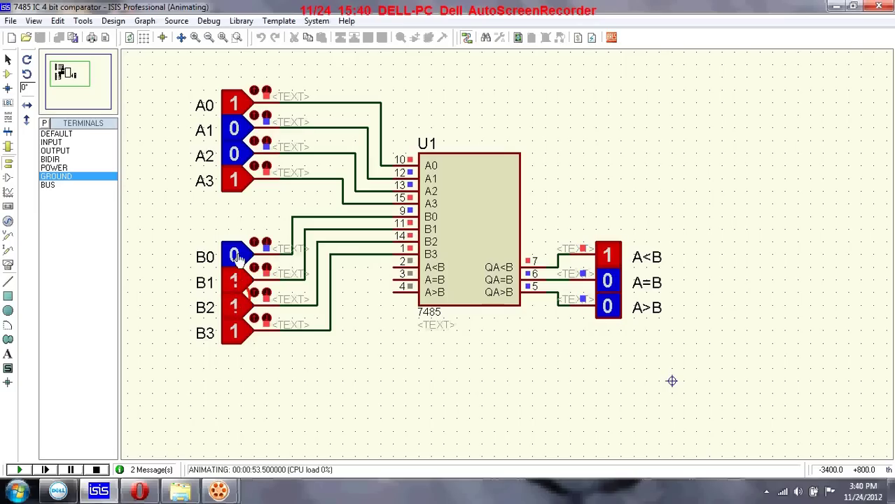
{"action": "left_click", "coordinate": [236, 256]}
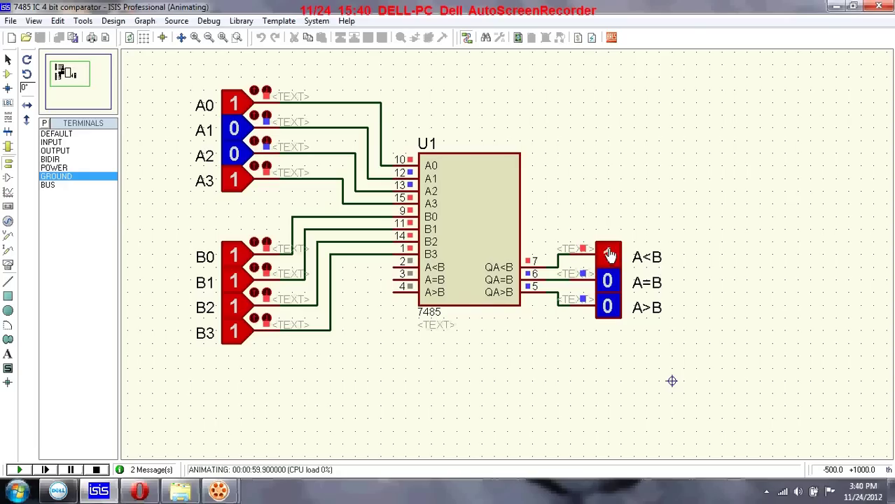
{"action": "left_click", "coordinate": [230, 129]}
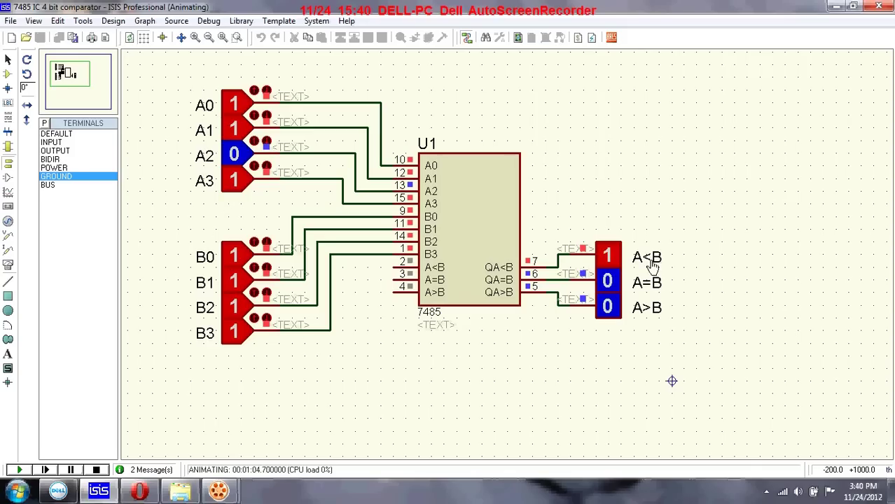
{"action": "left_click", "coordinate": [231, 155]}
{"action": "left_click", "coordinate": [234, 255]}
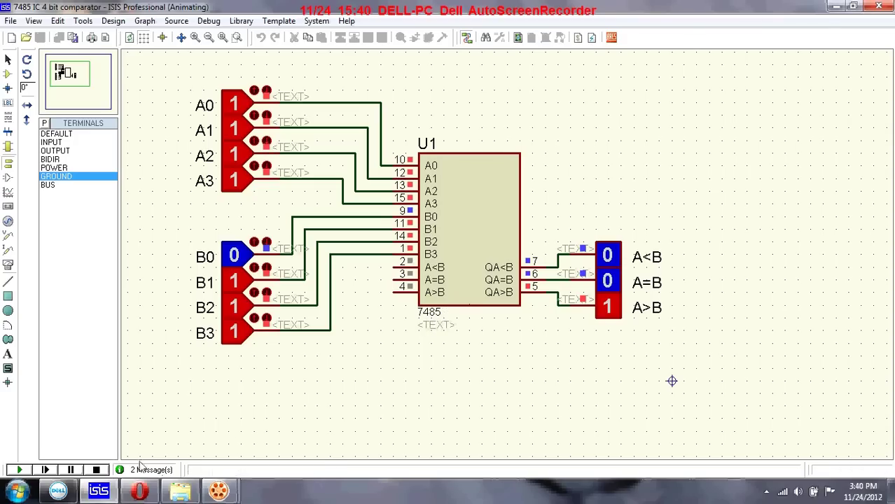
{"action": "left_click", "coordinate": [96, 470]}
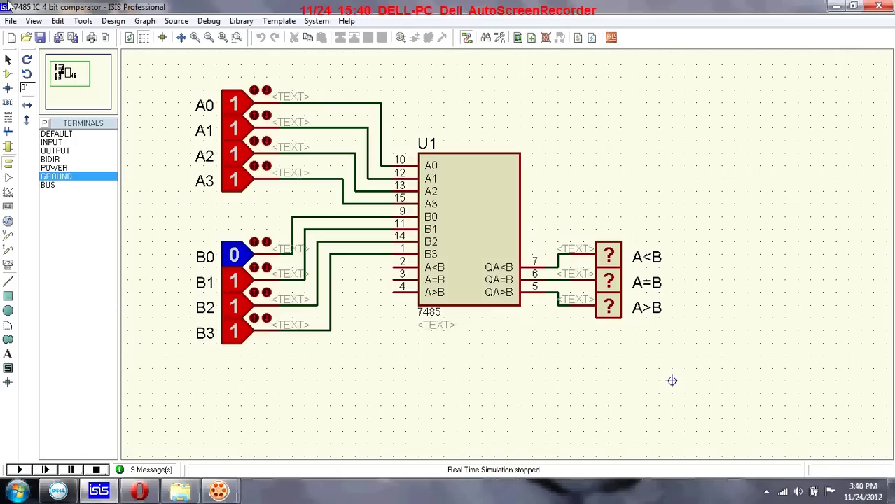
- Open the recent design '7485 IC 8 bit comparator' and zoom in on its two 7485 chips
{"action": "left_click", "coordinate": [11, 20]}
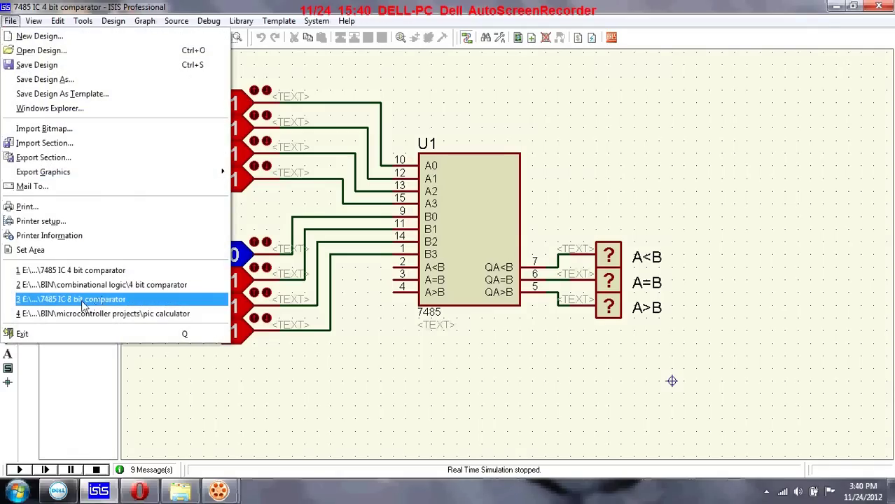
{"action": "left_click", "coordinate": [81, 300]}
{"action": "left_click", "coordinate": [197, 38]}
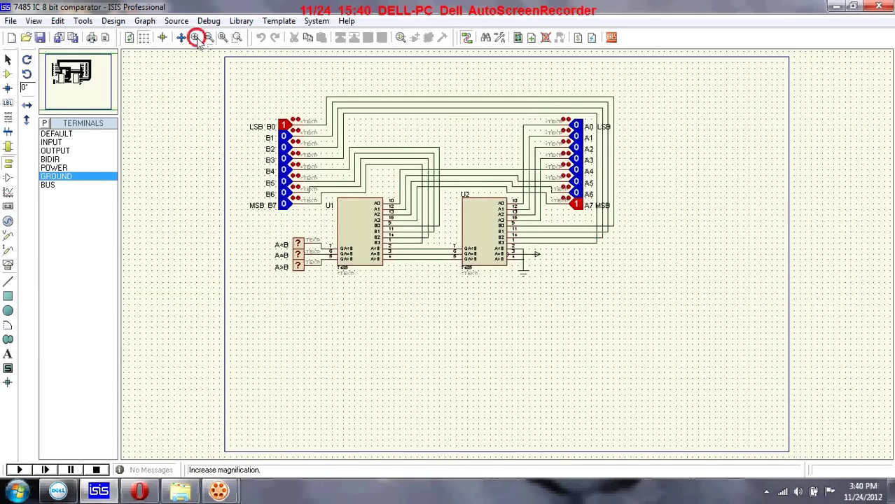
{"action": "left_click", "coordinate": [196, 38]}
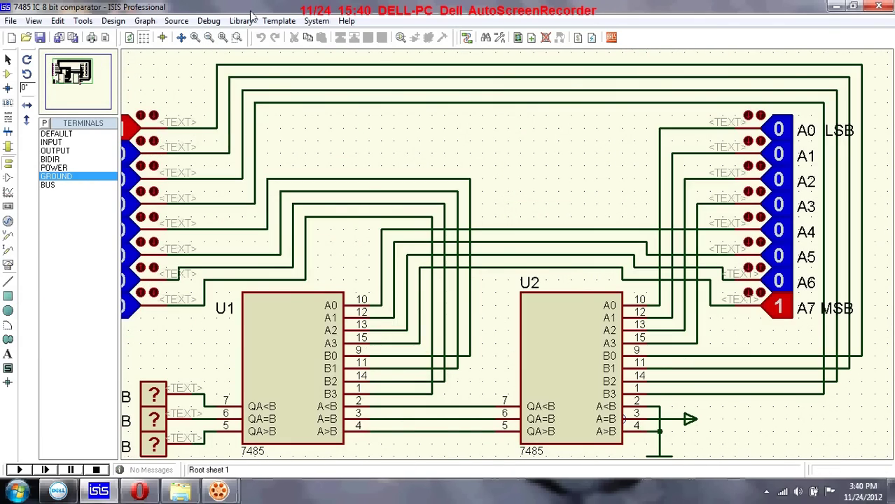
- Zoom out to fit the entire 8-bit comparator schematic on screen
{"action": "left_click", "coordinate": [209, 37]}
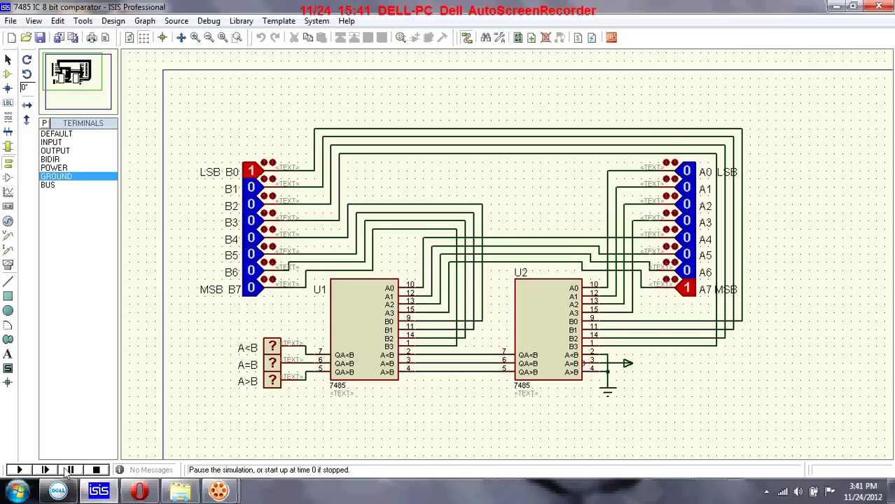
- Run the 8-bit simulation, setting B7 and A0 to 1 and A7 to 0 to step through outputs
{"action": "left_click", "coordinate": [17, 470]}
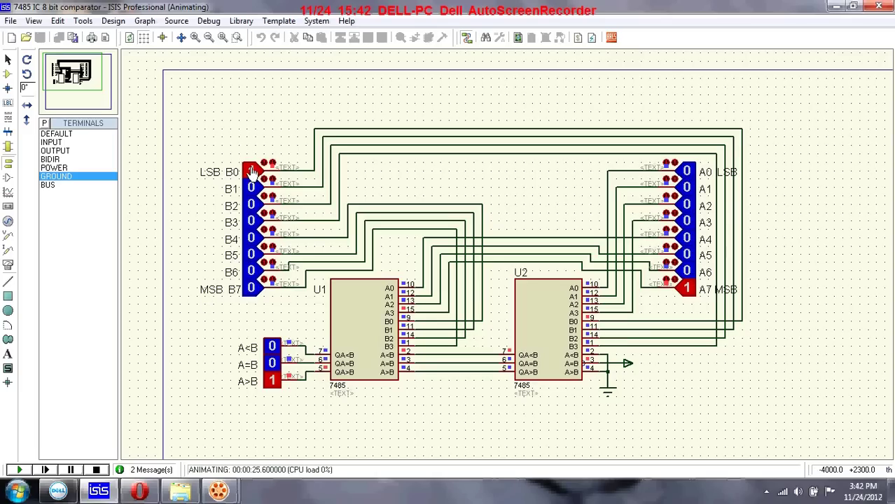
{"action": "left_click", "coordinate": [251, 289]}
{"action": "left_click", "coordinate": [687, 172]}
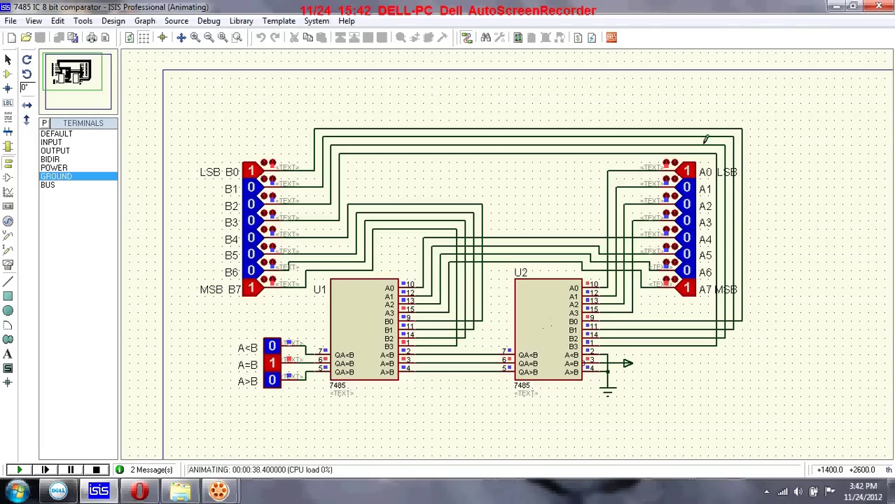
{"action": "left_click", "coordinate": [687, 289]}
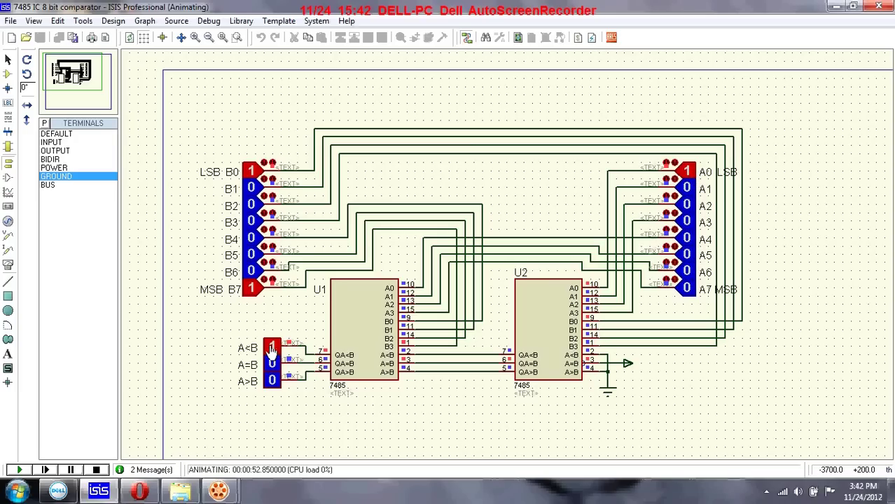
- Set B1, A1 and A7 to 1 for equality, then clear B0 so A>B reads 1
{"action": "left_click", "coordinate": [251, 188]}
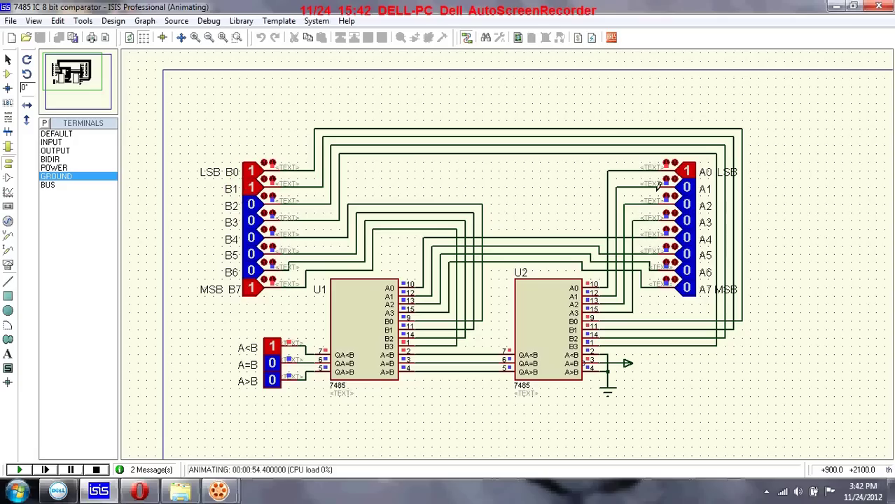
{"action": "left_click", "coordinate": [686, 188]}
{"action": "left_click", "coordinate": [688, 290]}
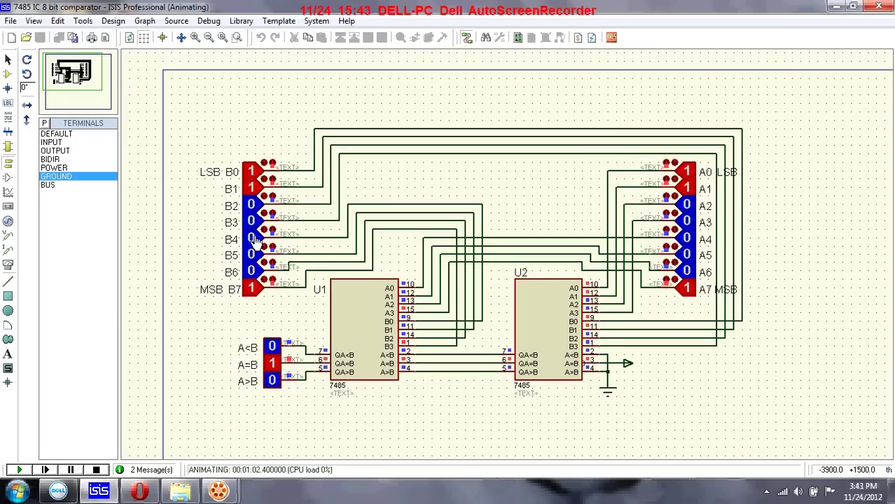
{"action": "left_click", "coordinate": [254, 171]}
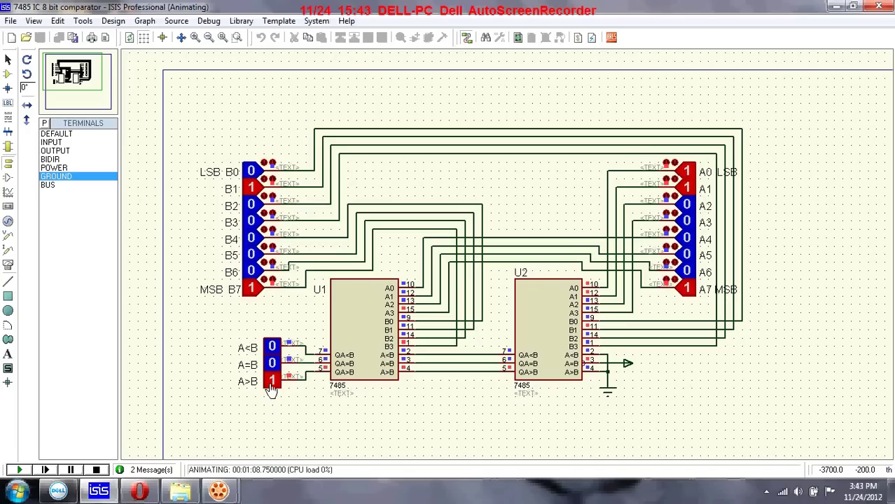
- Set B to 10001111 against A at 10000011 so A<B reads 1, then stop the simulation
{"action": "left_click", "coordinate": [252, 205]}
{"action": "left_click", "coordinate": [252, 222]}
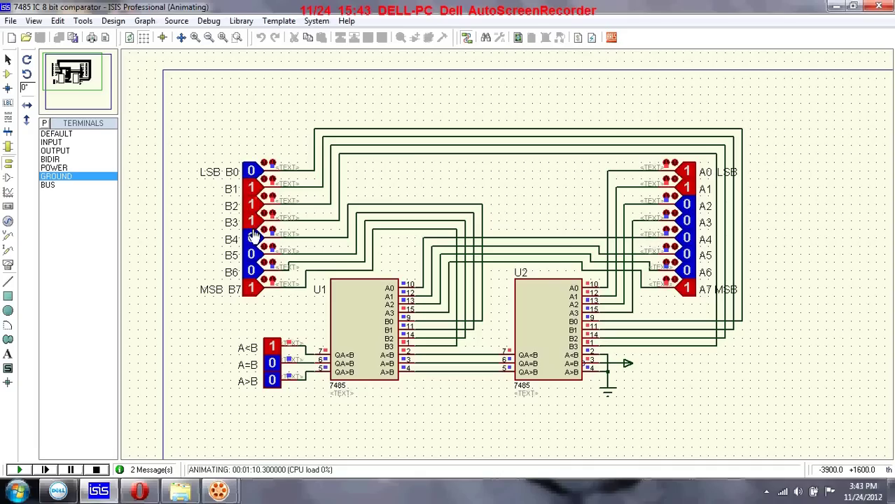
{"action": "left_click", "coordinate": [252, 172]}
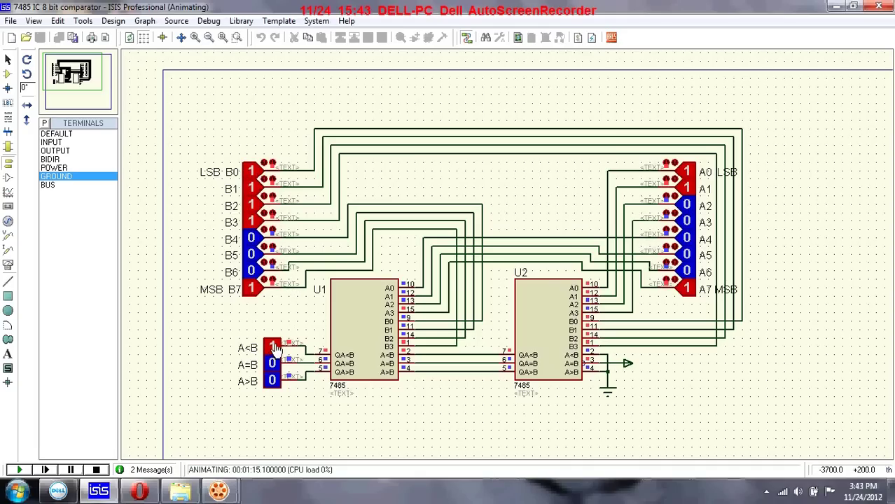
{"action": "left_click", "coordinate": [98, 470]}
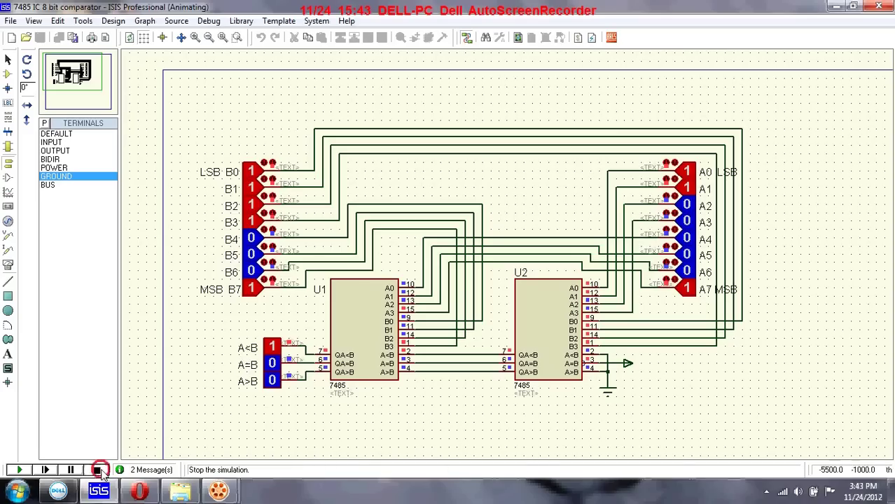